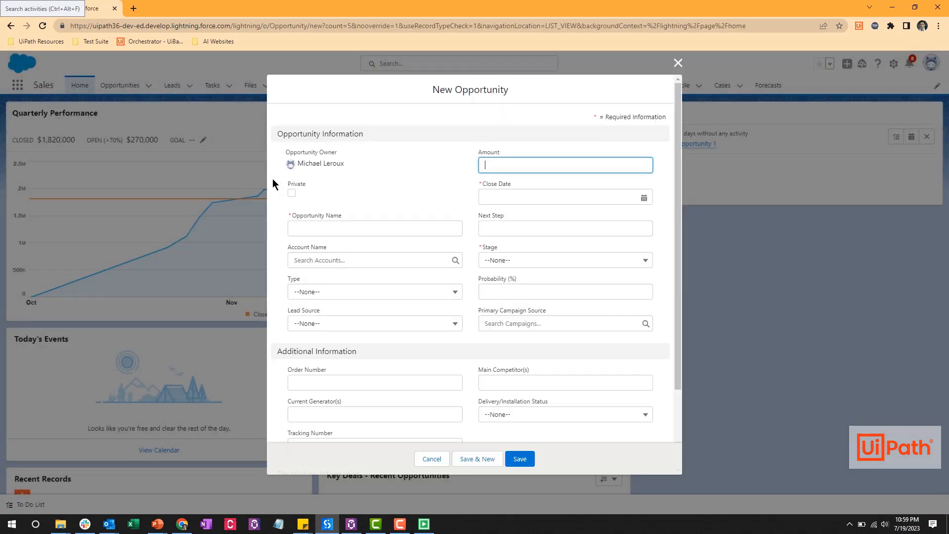
Have the robot fill Opportunity Name with 'Opp Name - ', the contact's first name, and a date stamp
{"action": "type", "text": "Opp Name - Jerrell10000"}
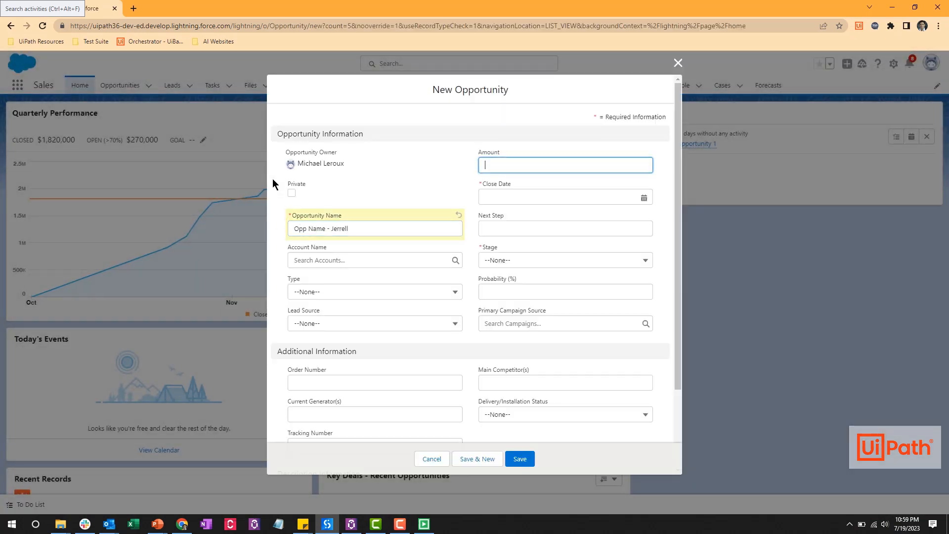
{"action": "type", "text": "2024-07-23"}
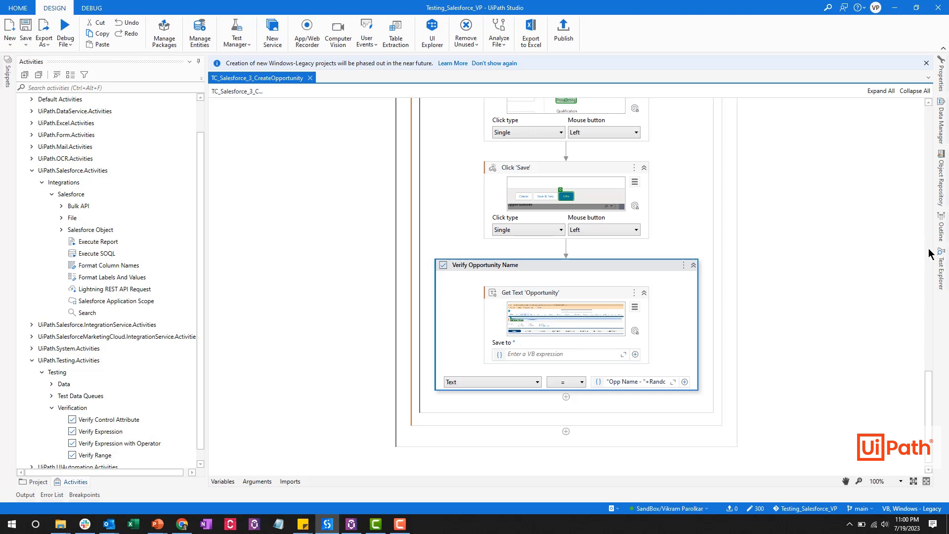
Review the passing opportunity test in Test Explorer, widened to show full test names
{"action": "left_click", "coordinate": [943, 258]}
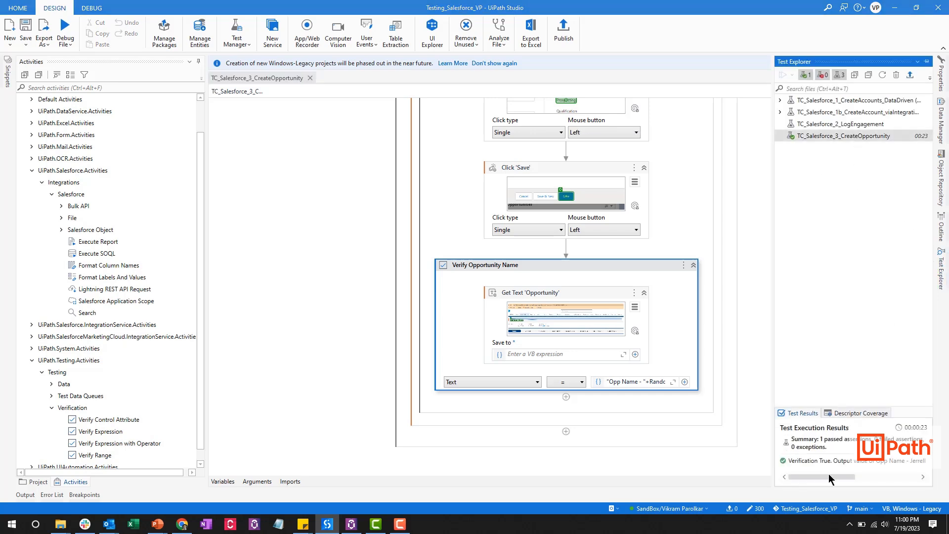
{"action": "left_click_drag", "start_coordinate": [830, 476], "coordinate": [906, 471]}
{"action": "left_click_drag", "start_coordinate": [774, 370], "coordinate": [717, 369]}
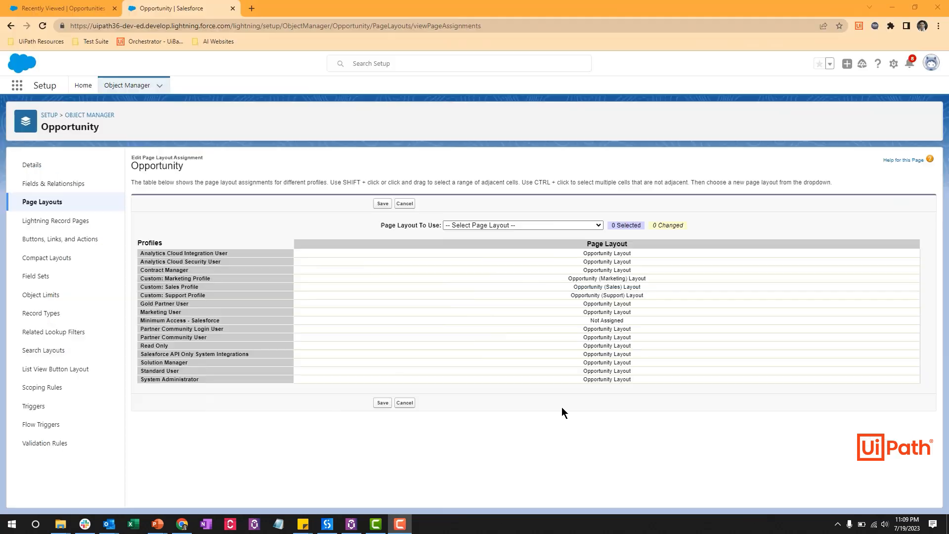
Assign 'Opportunity Layout 2 - new fields' to the System Administrator profile and save
{"action": "left_click", "coordinate": [559, 381]}
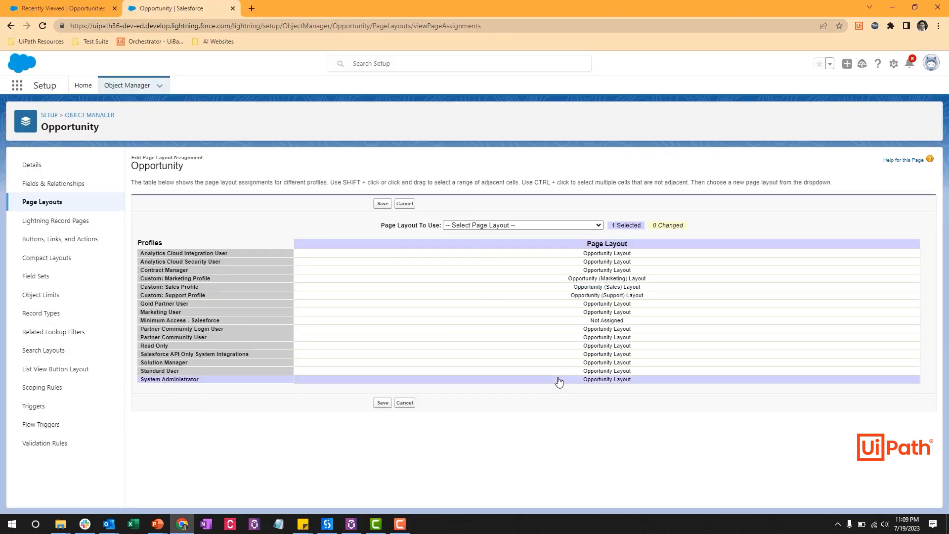
{"action": "left_click", "coordinate": [537, 227]}
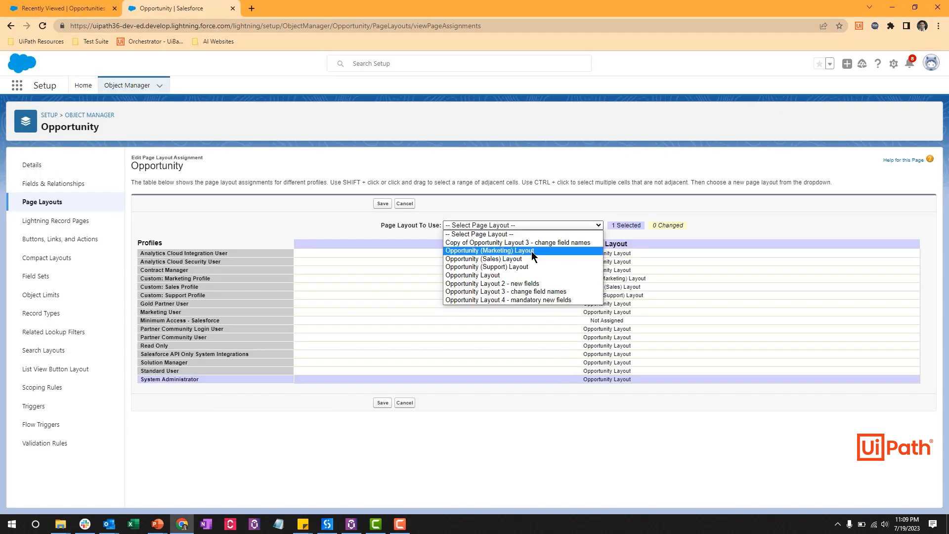
{"action": "left_click", "coordinate": [532, 284]}
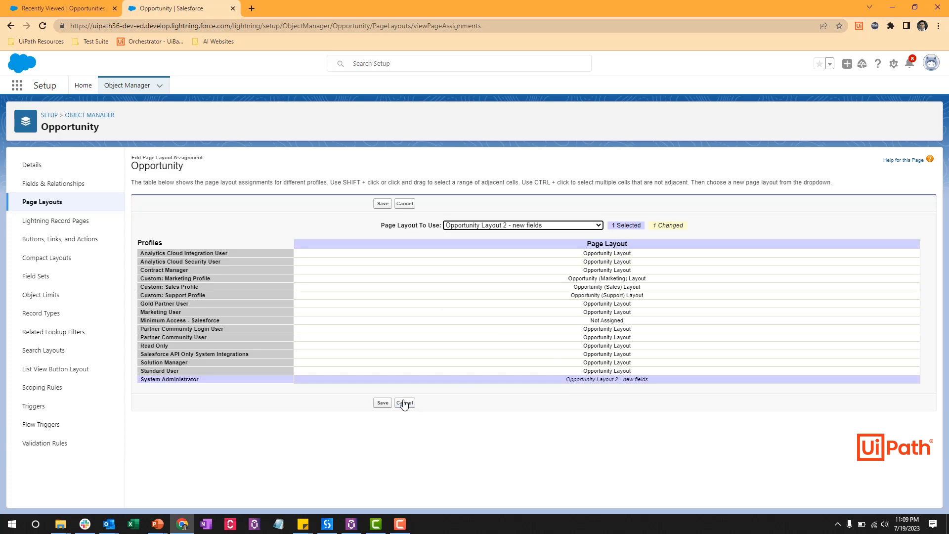
{"action": "left_click", "coordinate": [384, 403]}
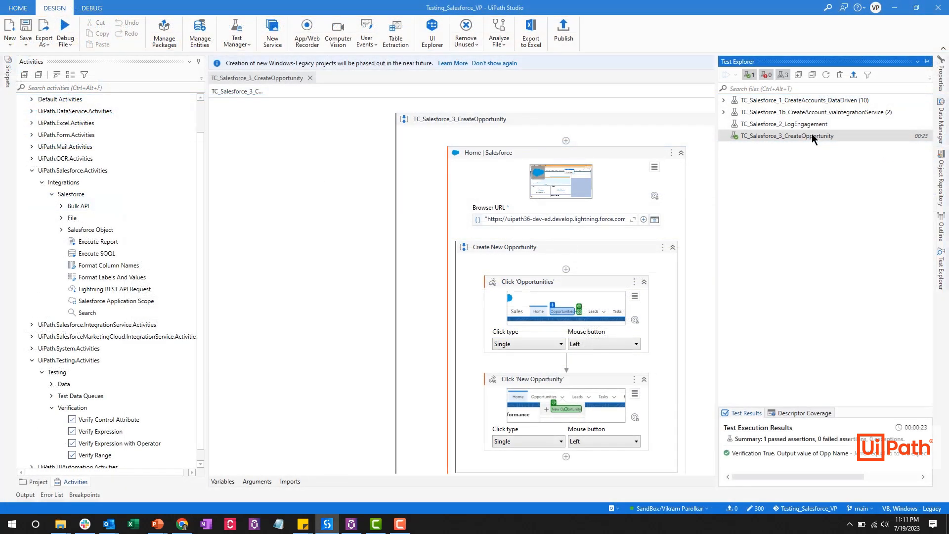
Run TC_Salesforce_3_CreateOpportunity again and check its results in Test Explorer
{"action": "right_click", "coordinate": [812, 134]}
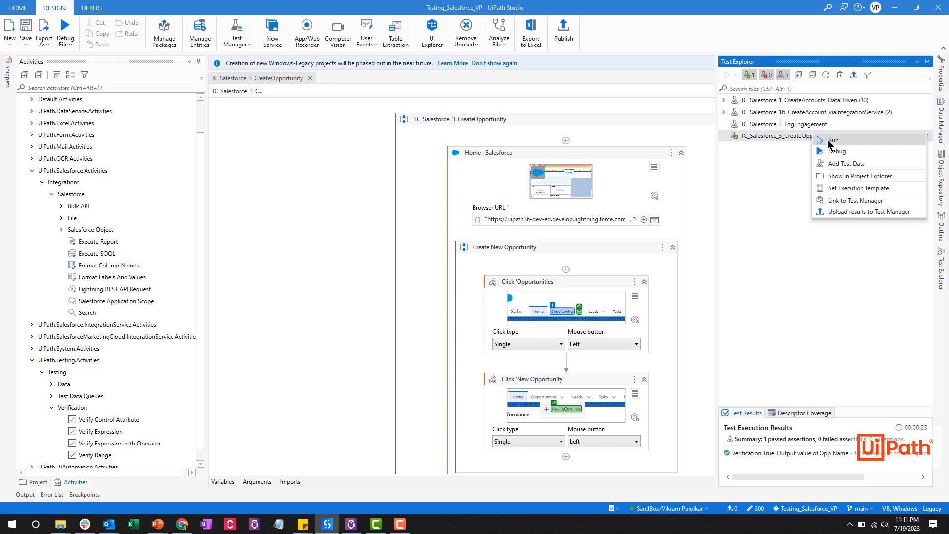
{"action": "left_click", "coordinate": [832, 140]}
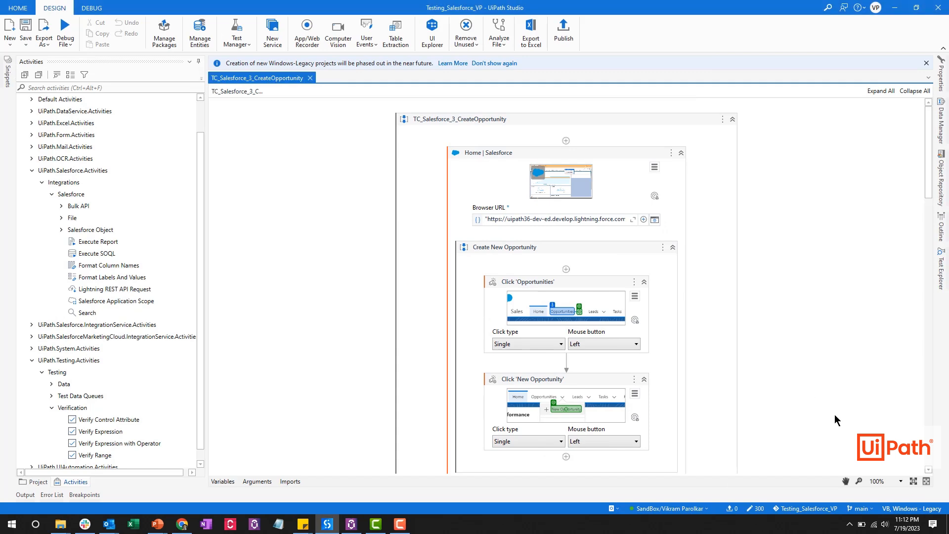
{"action": "left_click", "coordinate": [940, 280]}
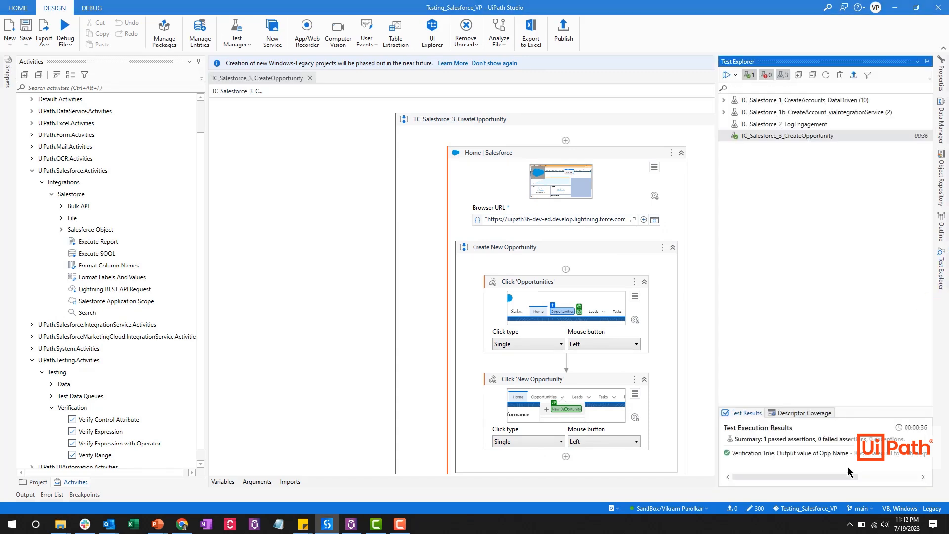
Edit the assignment so System Administrator uses 'Opportunity Layout 3 - mandatory new fields', then save
{"action": "left_click", "coordinate": [927, 61]}
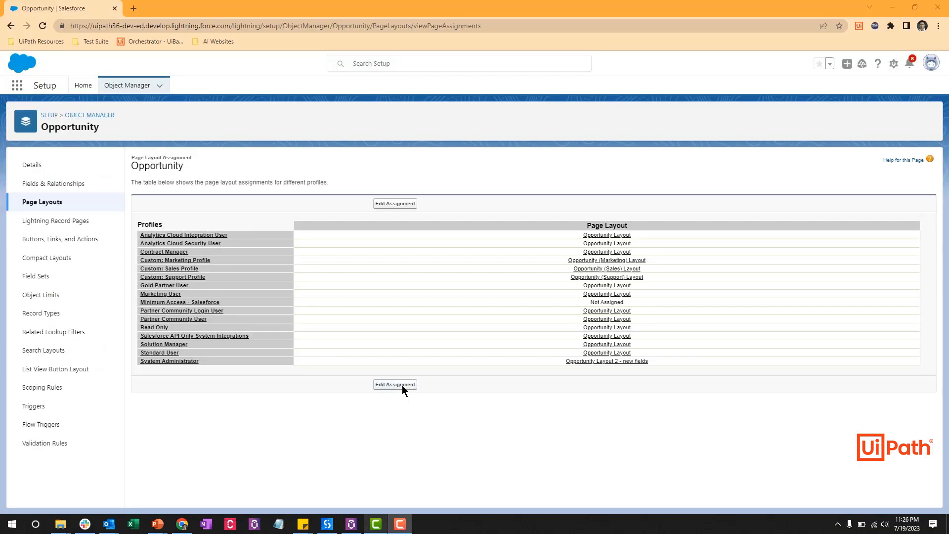
{"action": "left_click", "coordinate": [402, 385]}
{"action": "left_click", "coordinate": [633, 379]}
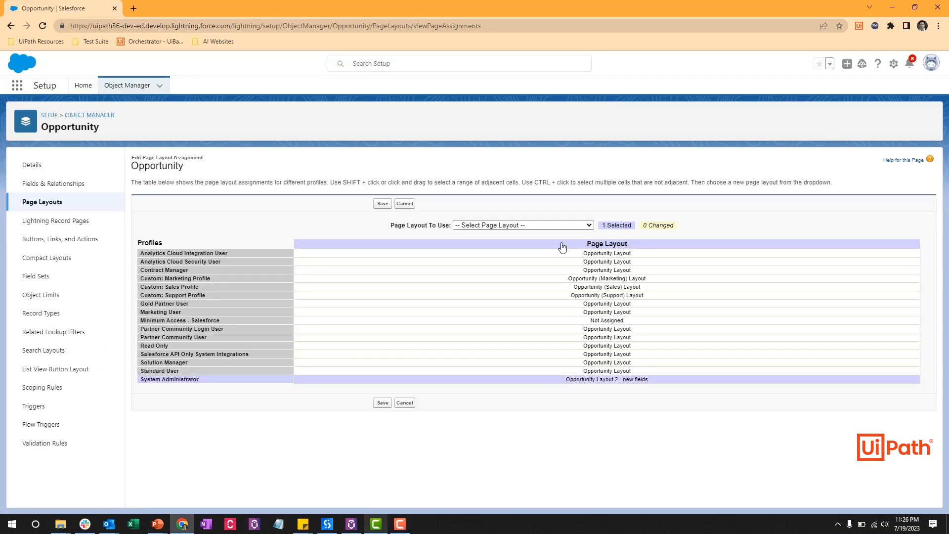
{"action": "left_click", "coordinate": [561, 226]}
{"action": "left_click", "coordinate": [541, 281]}
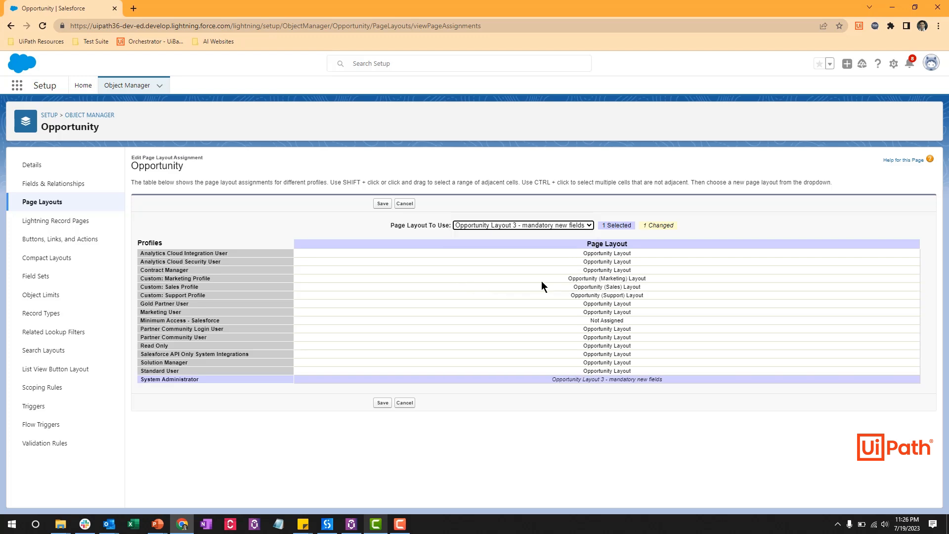
{"action": "left_click", "coordinate": [383, 404]}
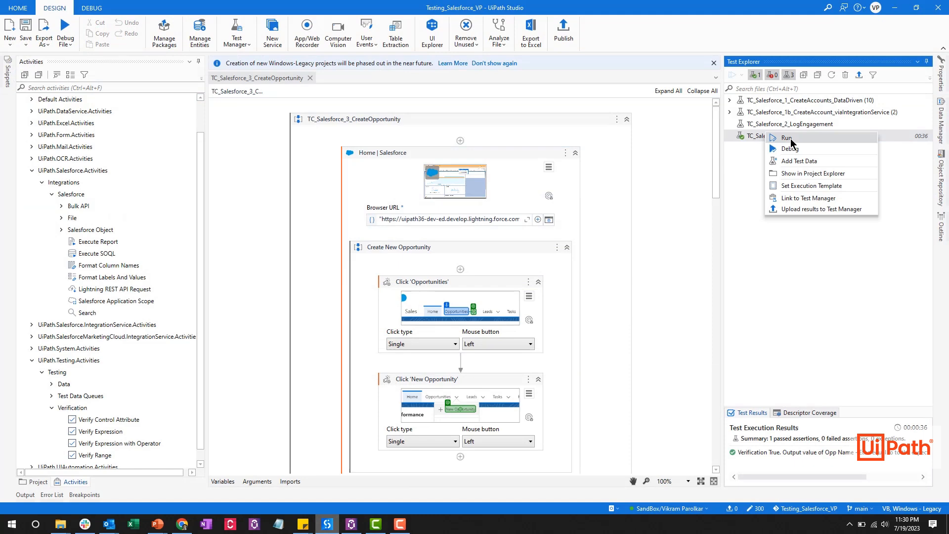
Rerun the opportunity test against the new layout and scroll to the top of the output log
{"action": "left_click", "coordinate": [787, 138]}
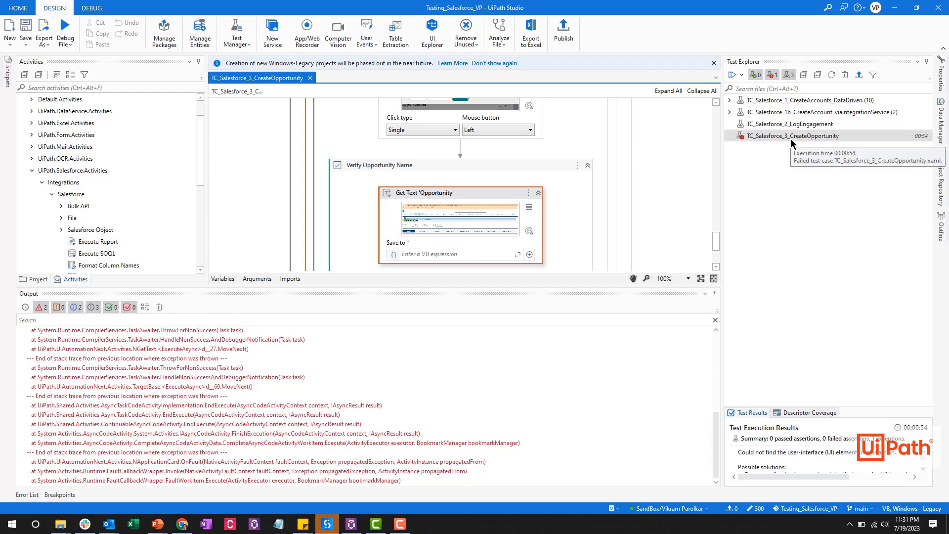
{"action": "scroll", "coordinate": [458, 373], "scroll_direction": "up", "scroll_amount": 4}
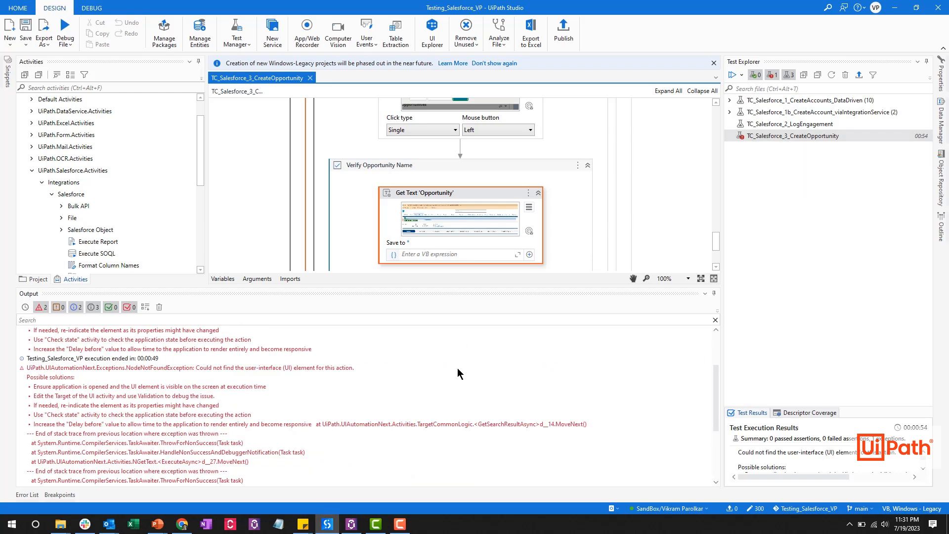
{"action": "scroll", "coordinate": [458, 373], "scroll_direction": "up", "scroll_amount": 3}
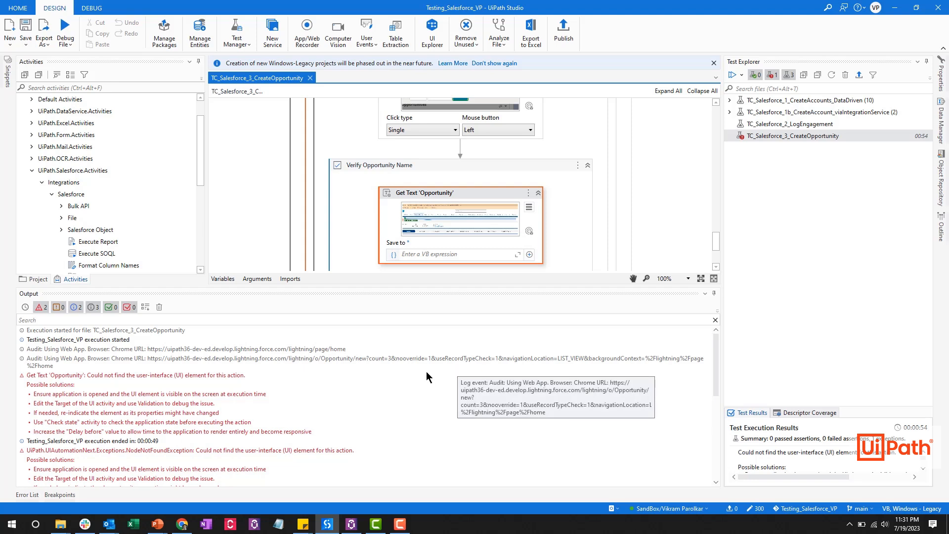
Select the Get Text 'Opportunity' error, then add a Type Into activity after Click 'Prospecting'
{"action": "left_click", "coordinate": [245, 379]}
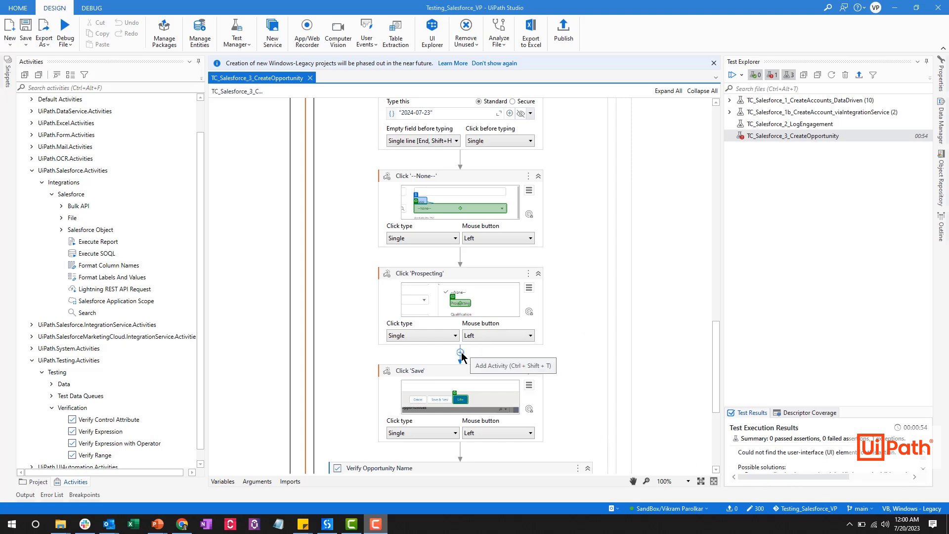
{"action": "left_click", "coordinate": [461, 353]}
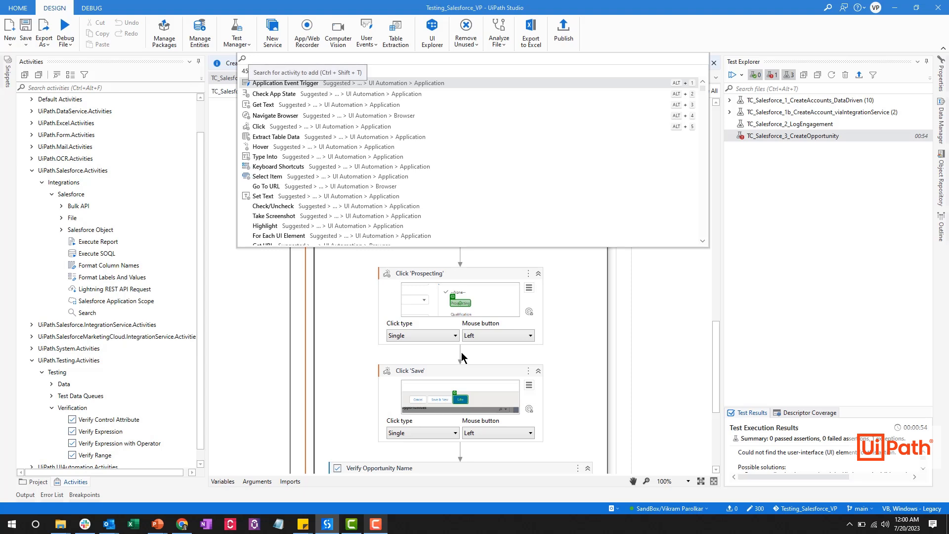
{"action": "type", "text": "type into"}
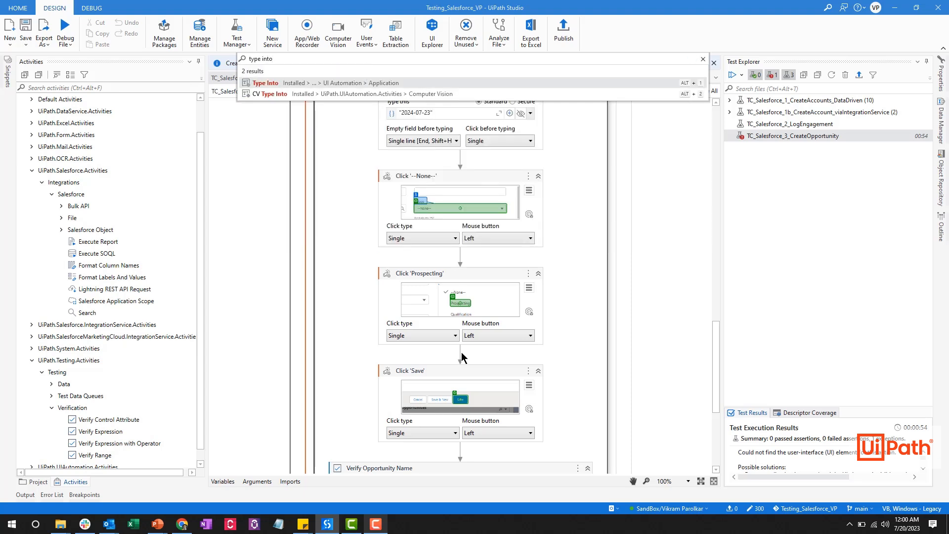
{"action": "left_click", "coordinate": [270, 85]}
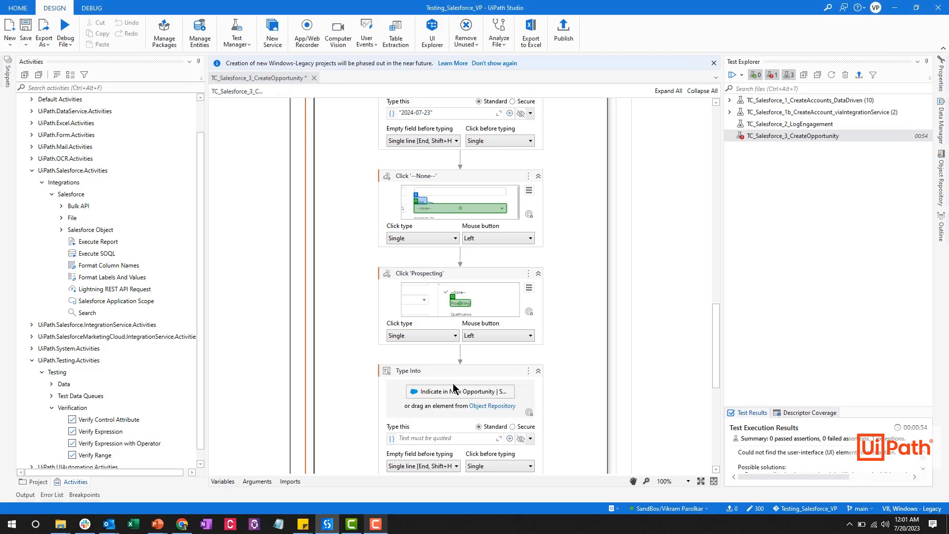
Indicate and confirm Salesforce's Client URL field as the Type Into target
{"action": "left_click", "coordinate": [453, 391]}
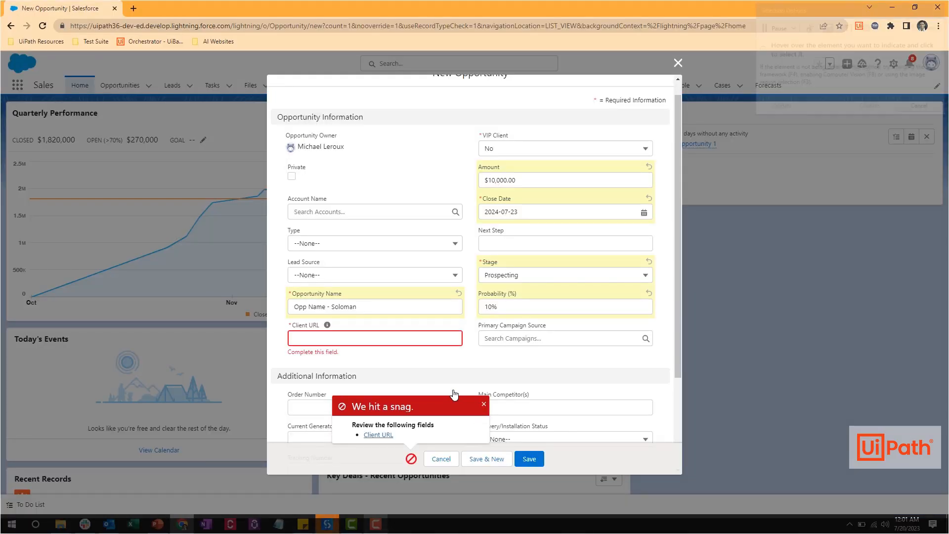
{"action": "left_click", "coordinate": [384, 343]}
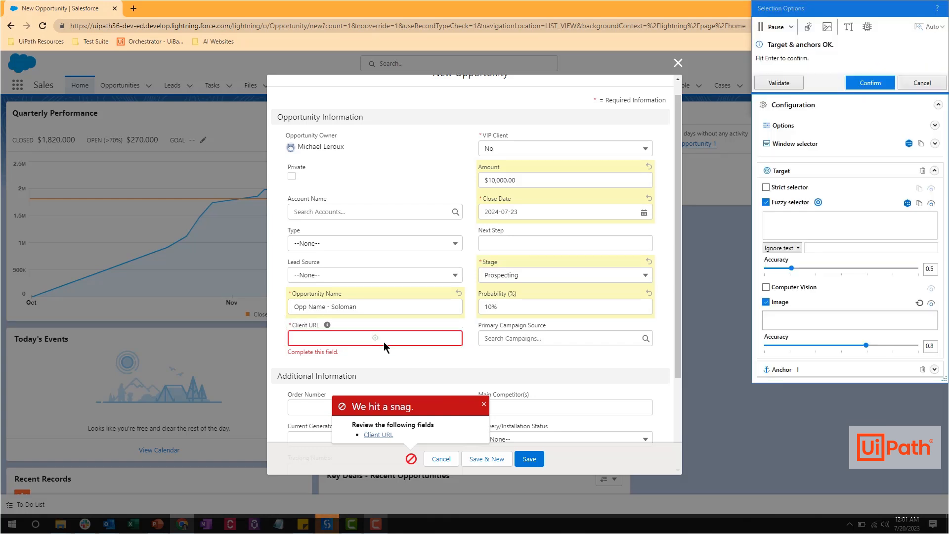
{"action": "left_click", "coordinate": [871, 83]}
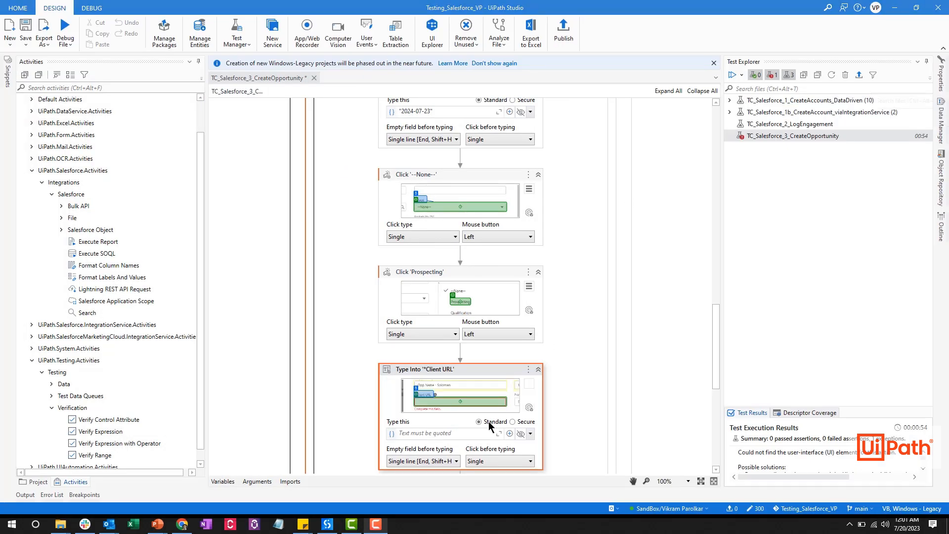
{"action": "left_click", "coordinate": [450, 432]}
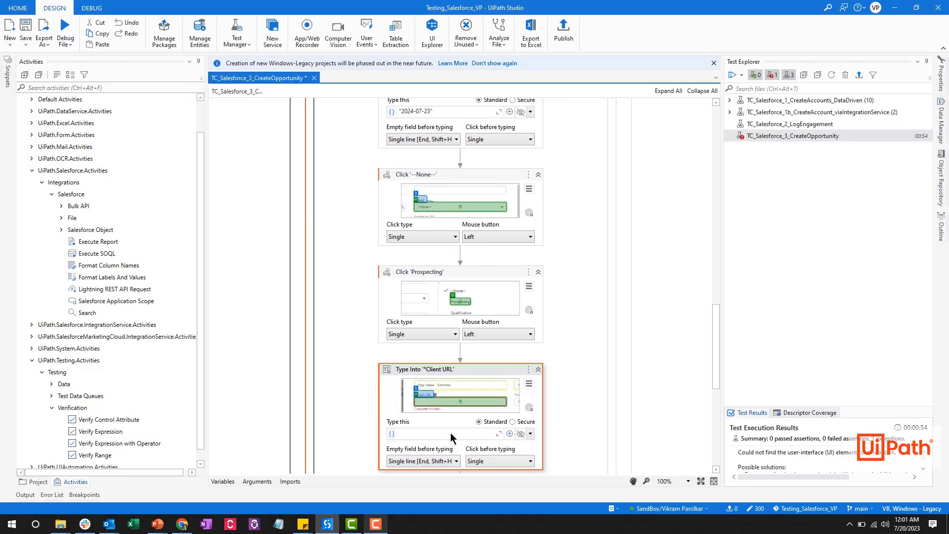
{"action": "type", "text": "\"www.google.com"}
{"action": "left_click", "coordinate": [564, 428]}
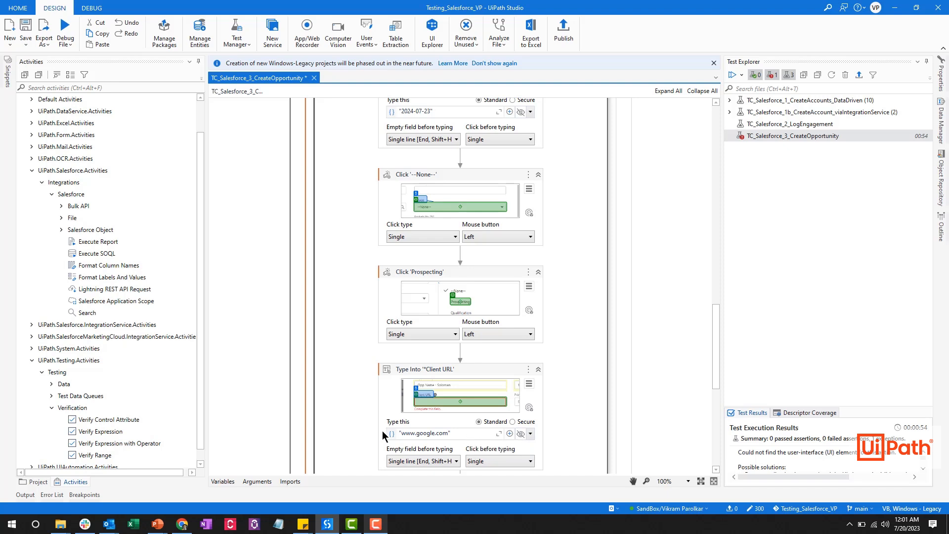
{"action": "left_click", "coordinate": [51, 383]}
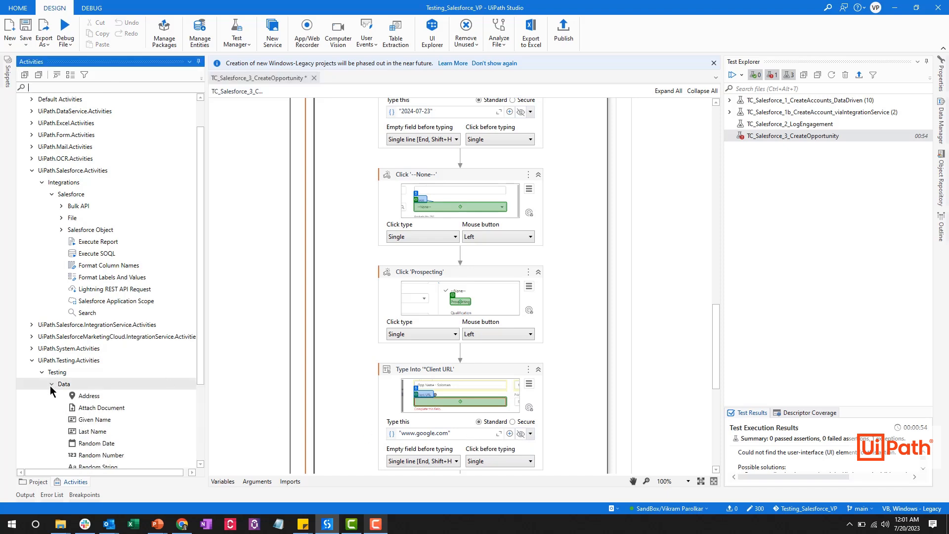
{"action": "scroll", "coordinate": [126, 419], "scroll_direction": "down", "scroll_amount": 3}
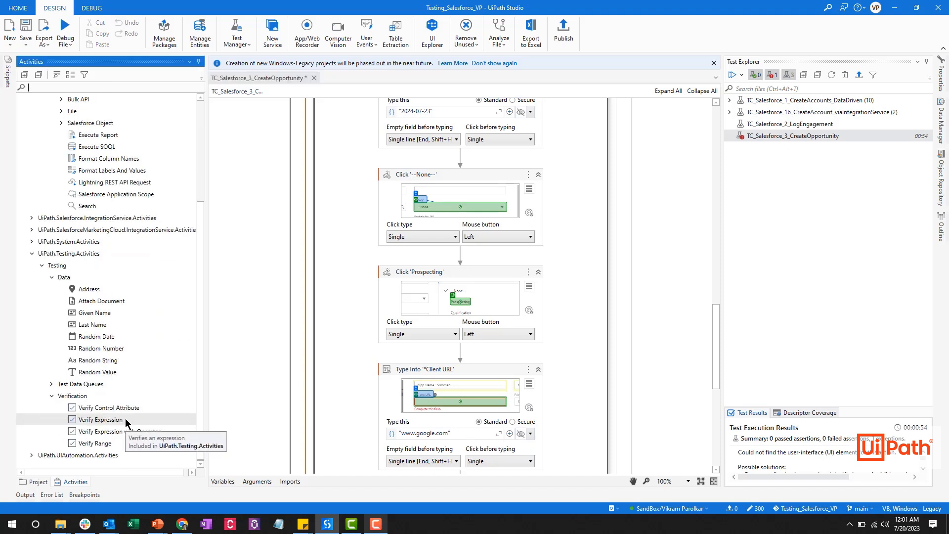
Run TC_Salesforce_3_CreateOpportunity from Test Explorer and view its passing results with 1 assertion
{"action": "right_click", "coordinate": [810, 136]}
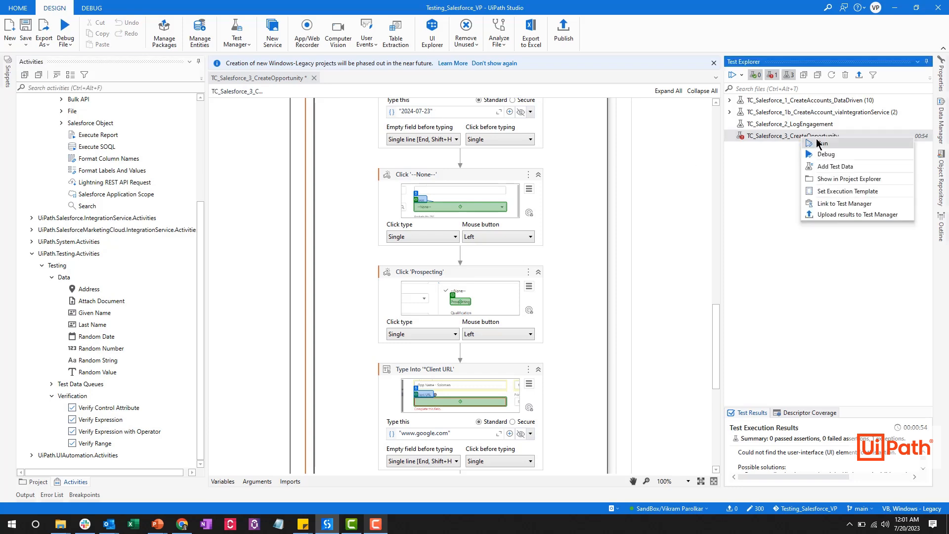
{"action": "left_click", "coordinate": [818, 144]}
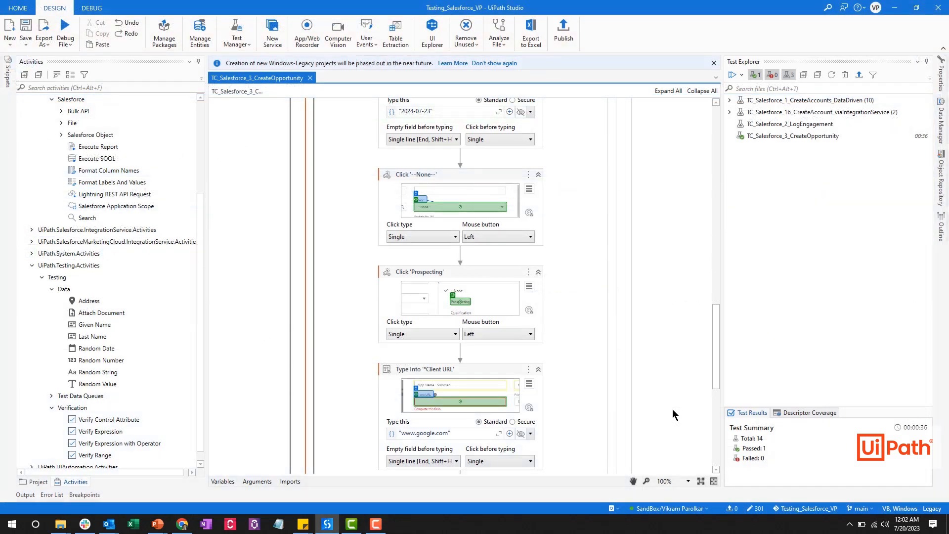
{"action": "left_click", "coordinate": [810, 137]}
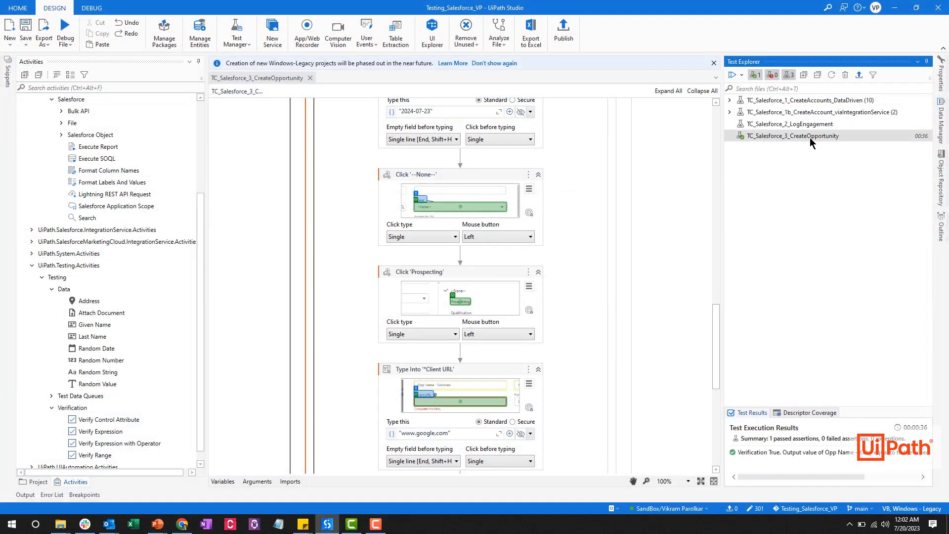